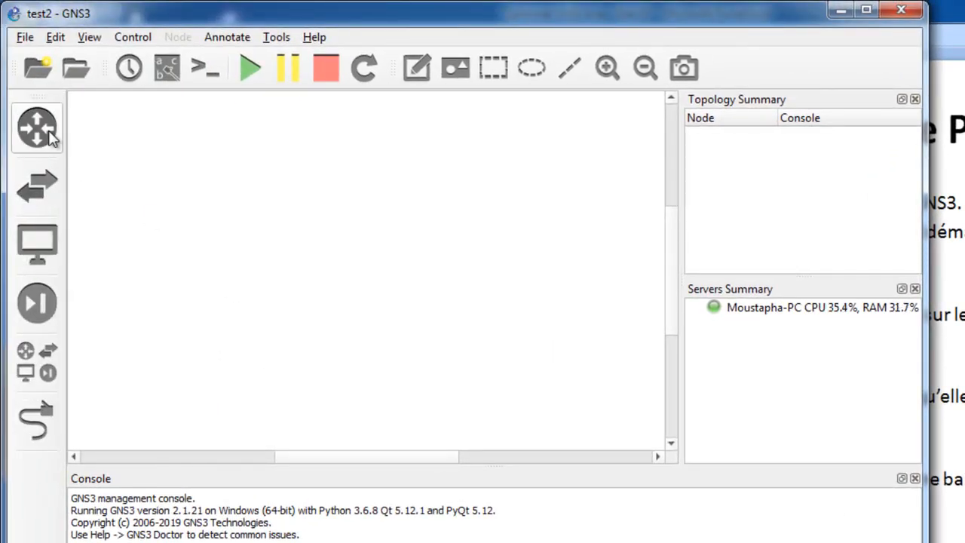
# Step: Start a new appliance template for an IOS router using a real IOS image supported by Dynamips
pyautogui.click(37, 140)
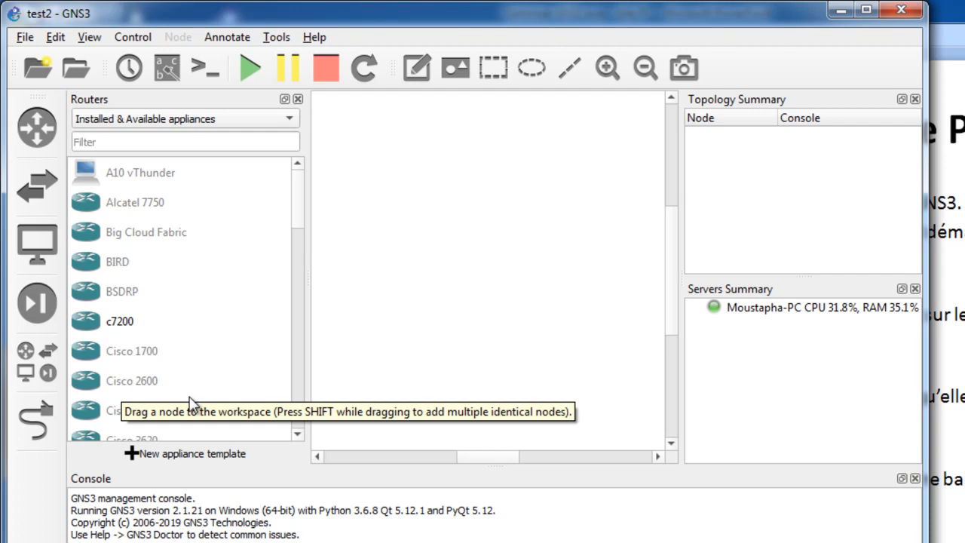
pyautogui.click(134, 457)
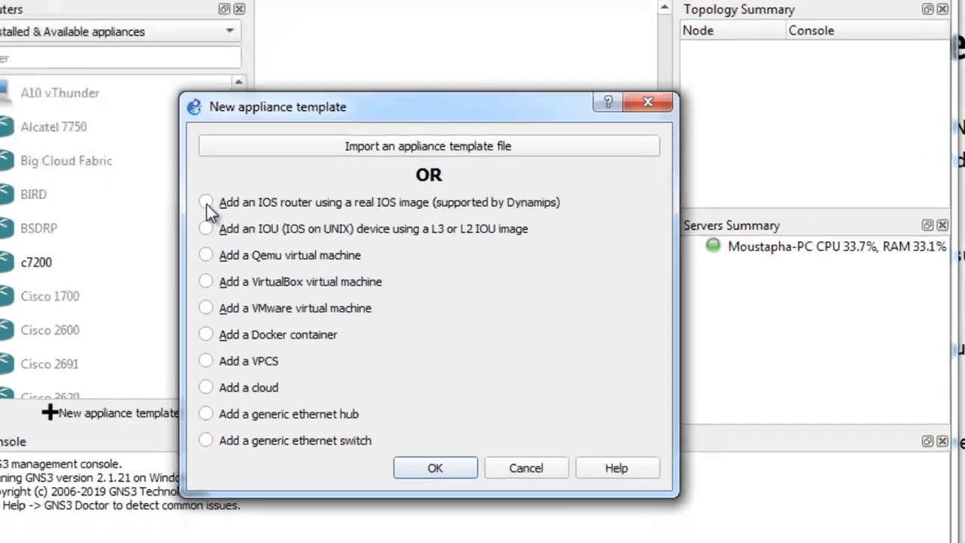
pyautogui.click(269, 270)
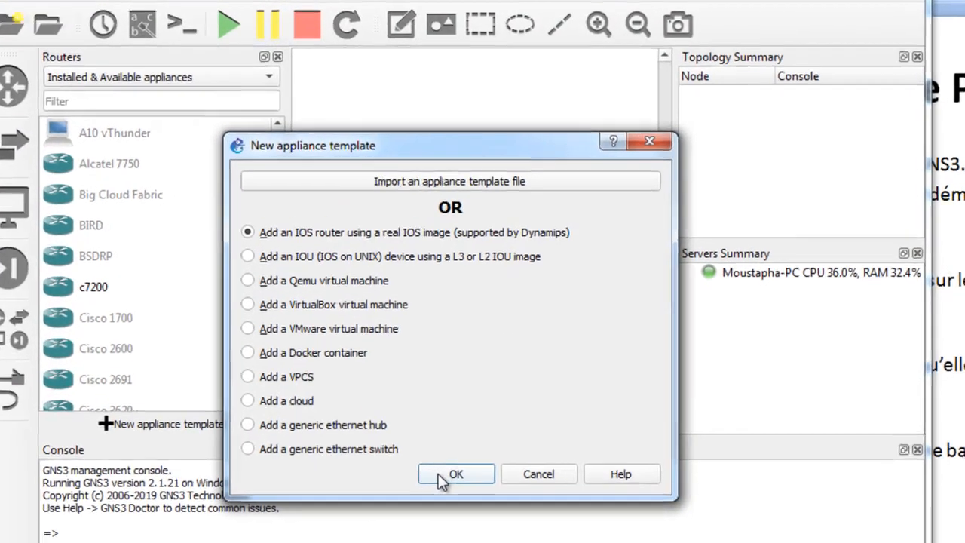
pyautogui.click(456, 495)
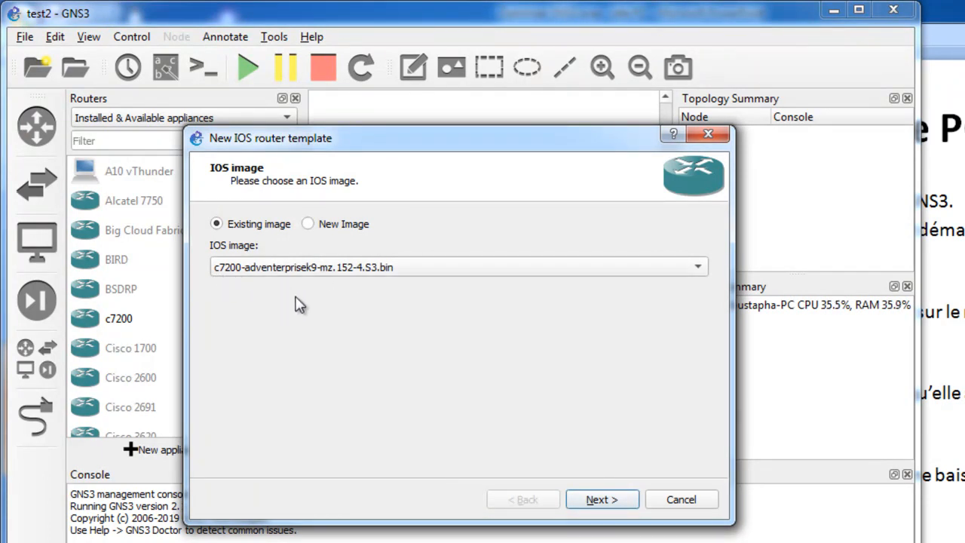
# Step: Choose to use a new IOS image and browse to the ISO image folder on the desktop (Bureau)
pyautogui.click(308, 225)
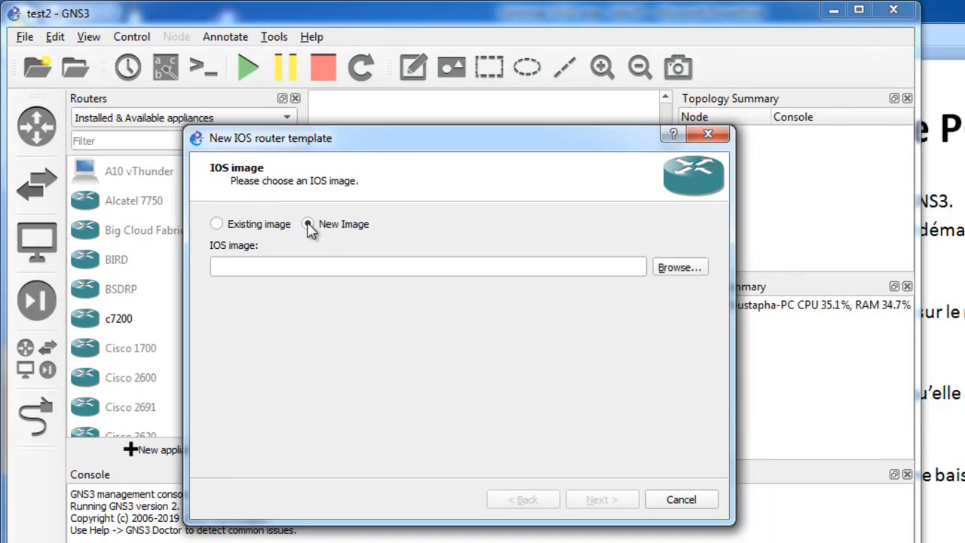
pyautogui.click(678, 270)
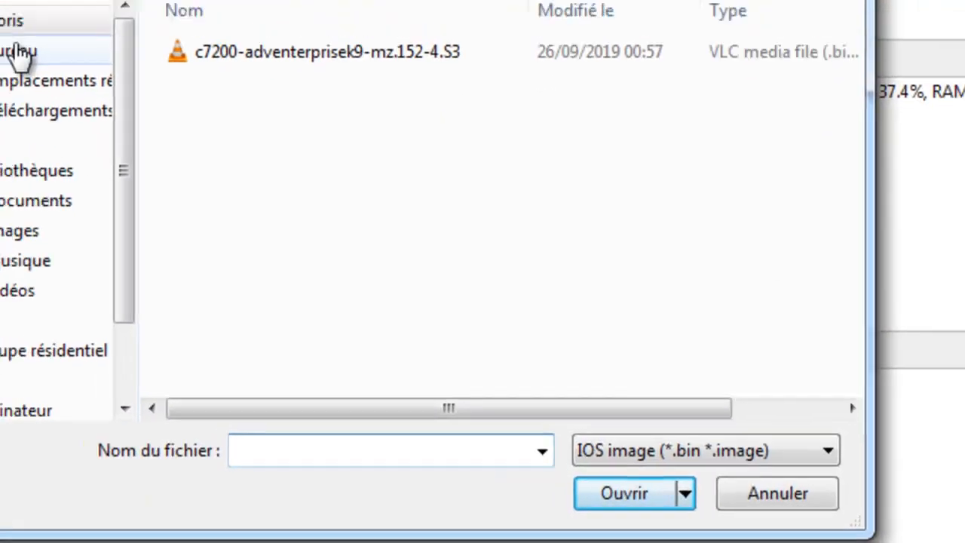
pyautogui.click(198, 217)
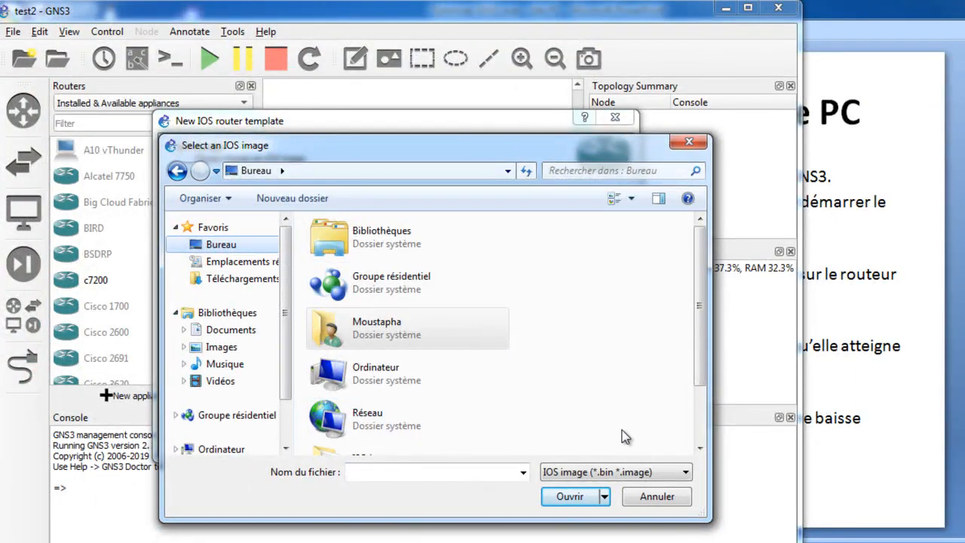
pyautogui.click(700, 449)
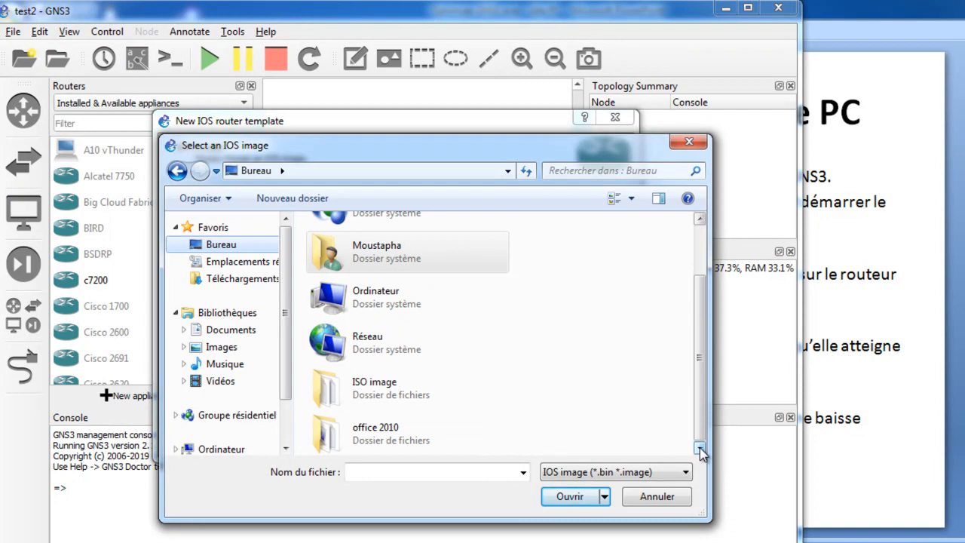
pyautogui.click(371, 397)
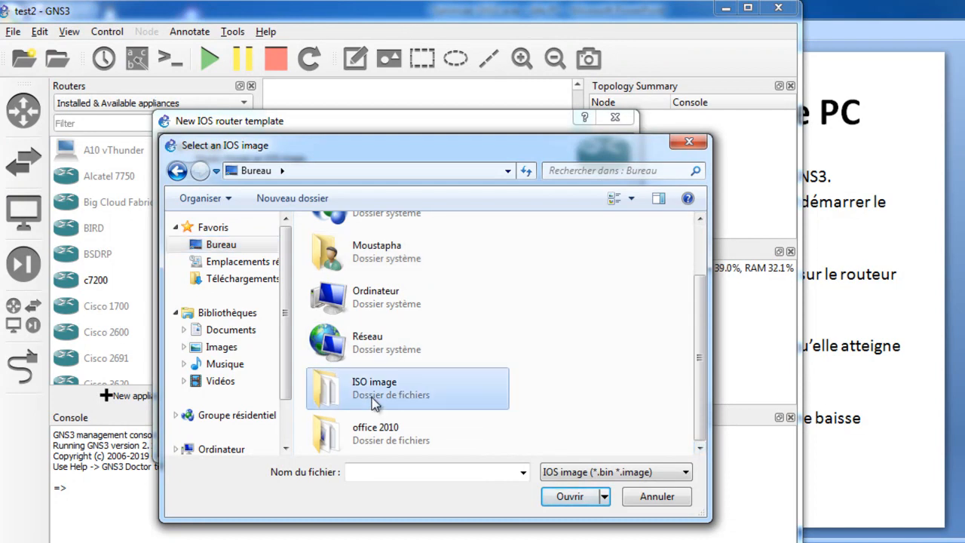
pyautogui.doubleClick(372, 398)
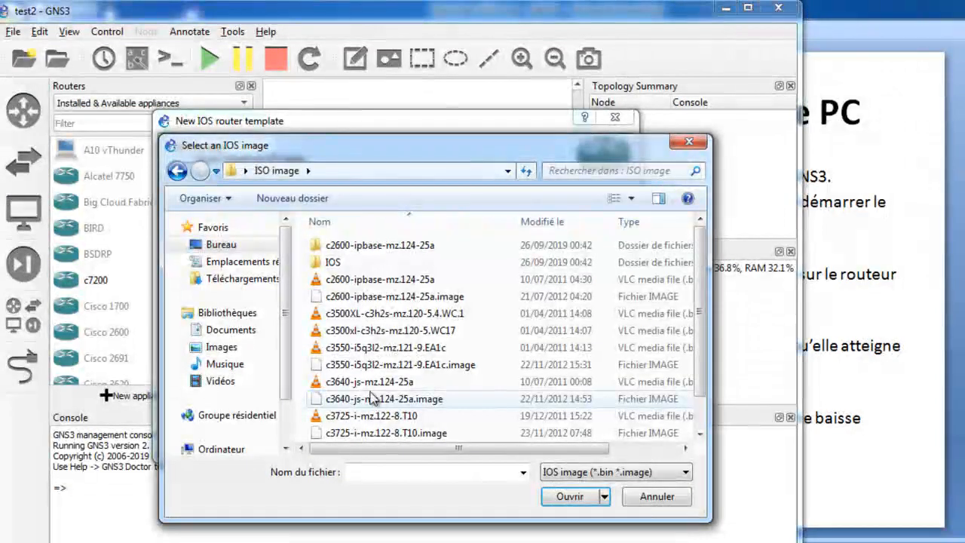
pyautogui.click(427, 249)
pyautogui.doubleClick(427, 249)
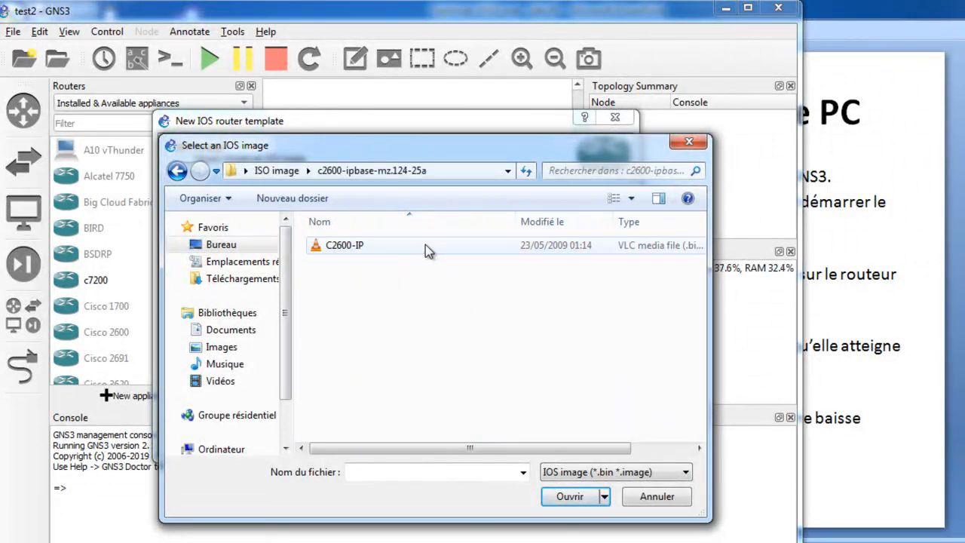
pyautogui.click(178, 172)
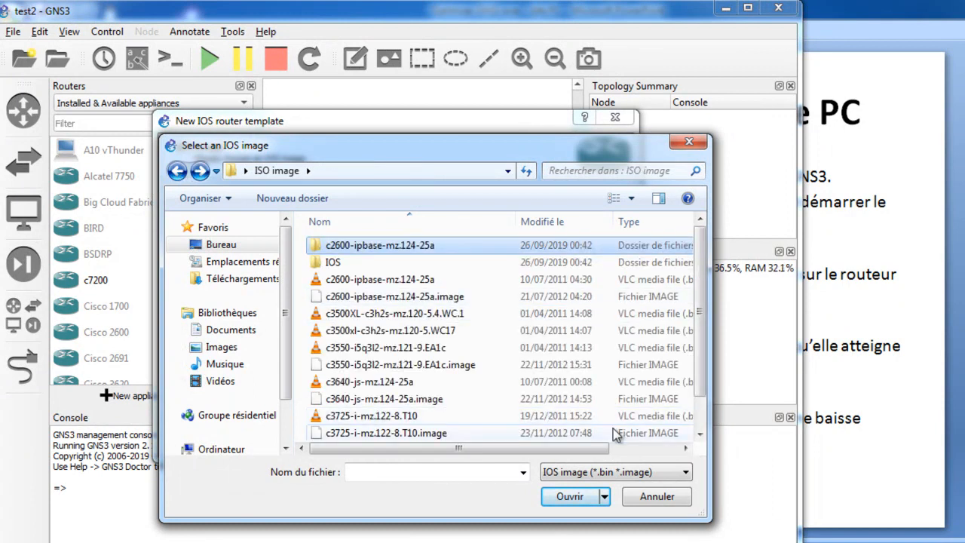
# Step: Load the c2600-ipbase-mz.124-25a .bin file as the router's IOS image, decompress it, and accept it despite the stability warning
pyautogui.click(699, 433)
pyautogui.click(700, 434)
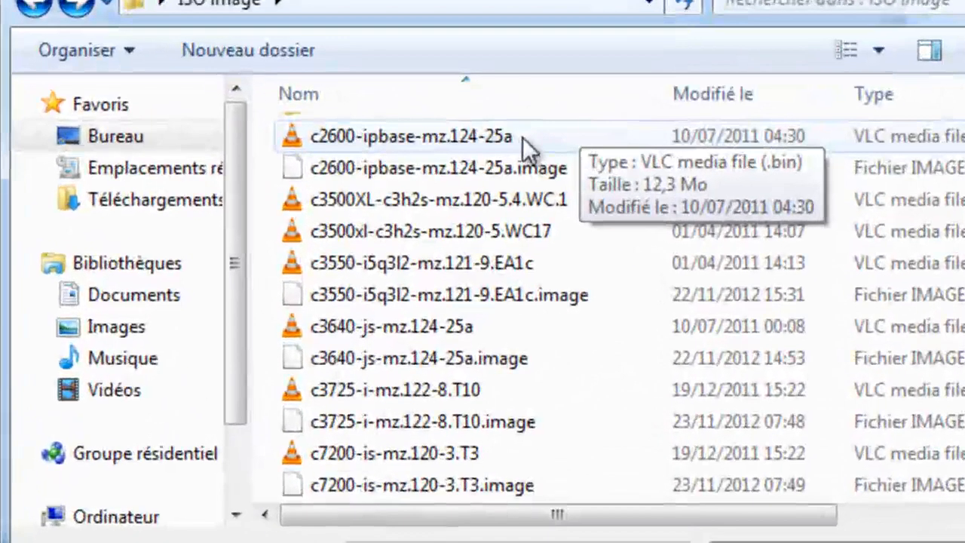
pyautogui.click(472, 207)
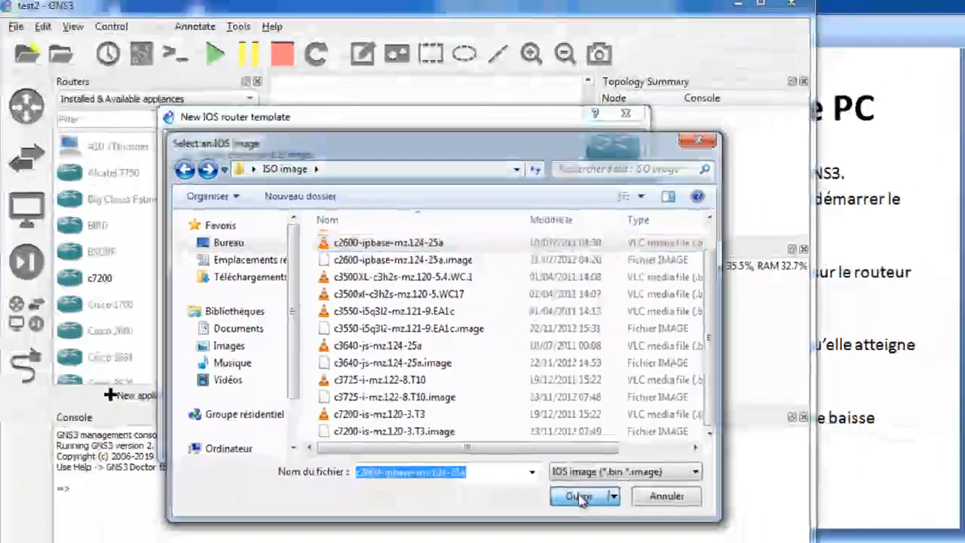
pyautogui.click(578, 432)
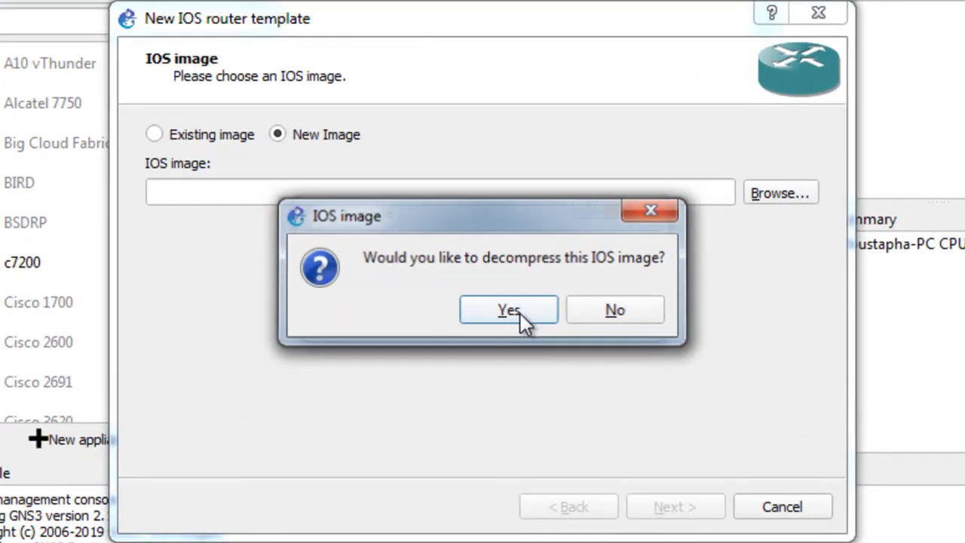
pyautogui.click(510, 309)
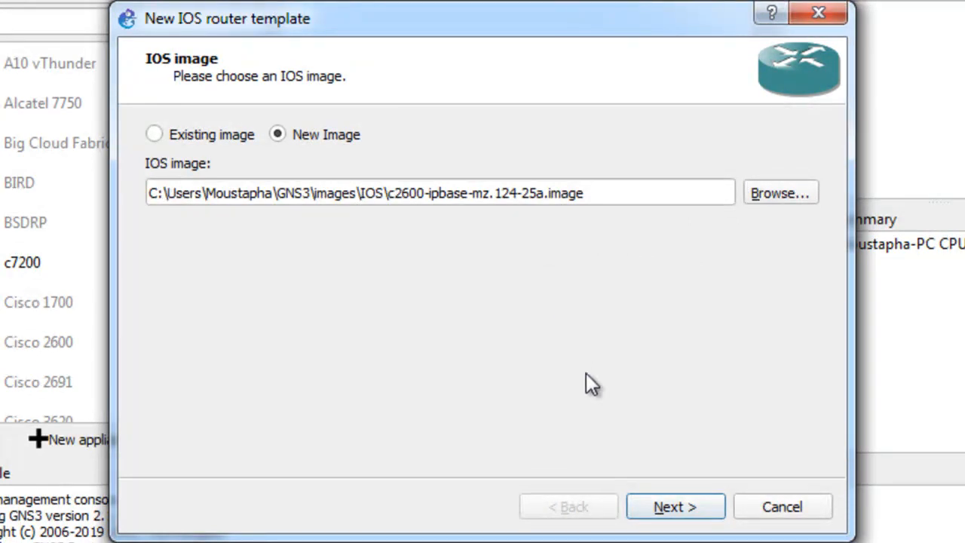
pyautogui.click(686, 513)
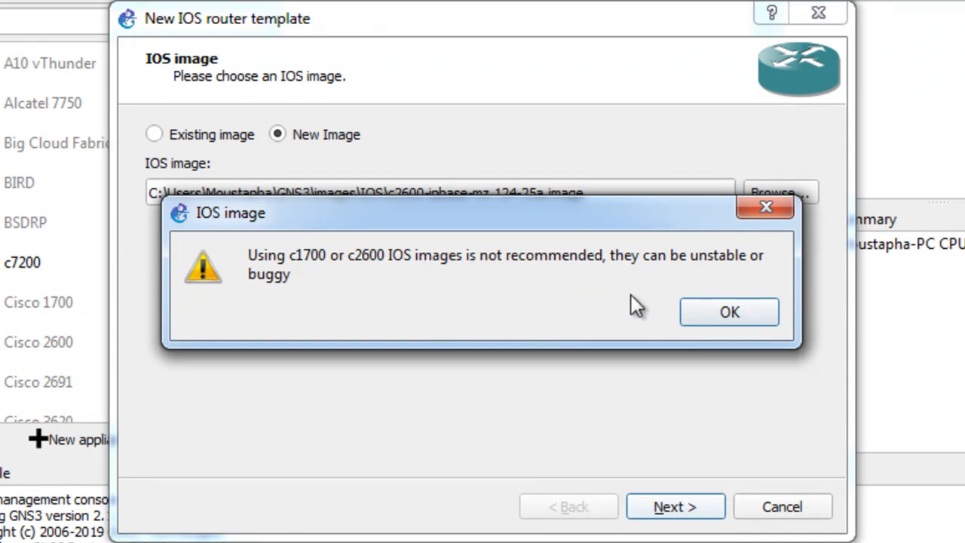
pyautogui.click(729, 315)
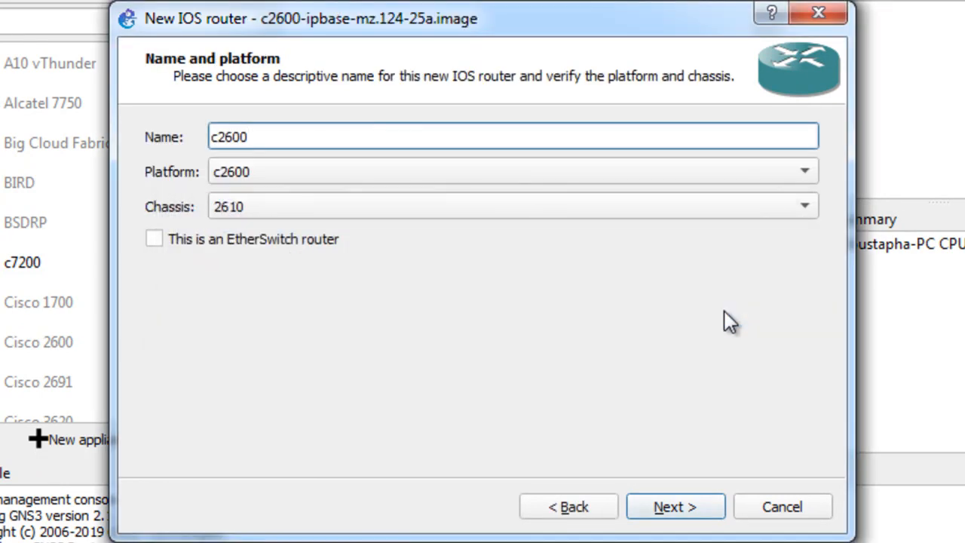
# Step: Keep the name c2600, platform c2600 and chassis 2610, and set the router's default RAM to 64 MiB
pyautogui.click(666, 506)
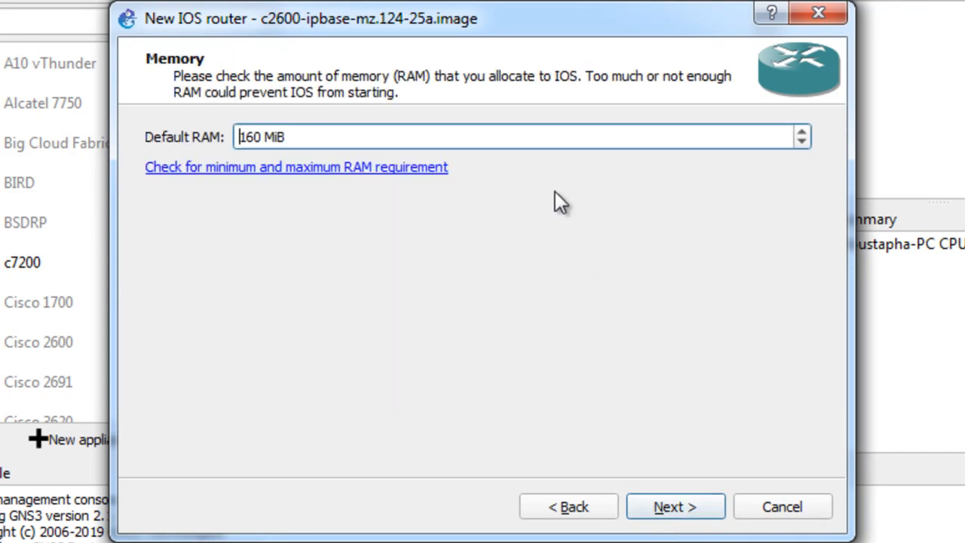
pyautogui.click(257, 138)
pyautogui.press('BackSpace')
pyautogui.press('BackSpace')
pyautogui.press('BackSpace')
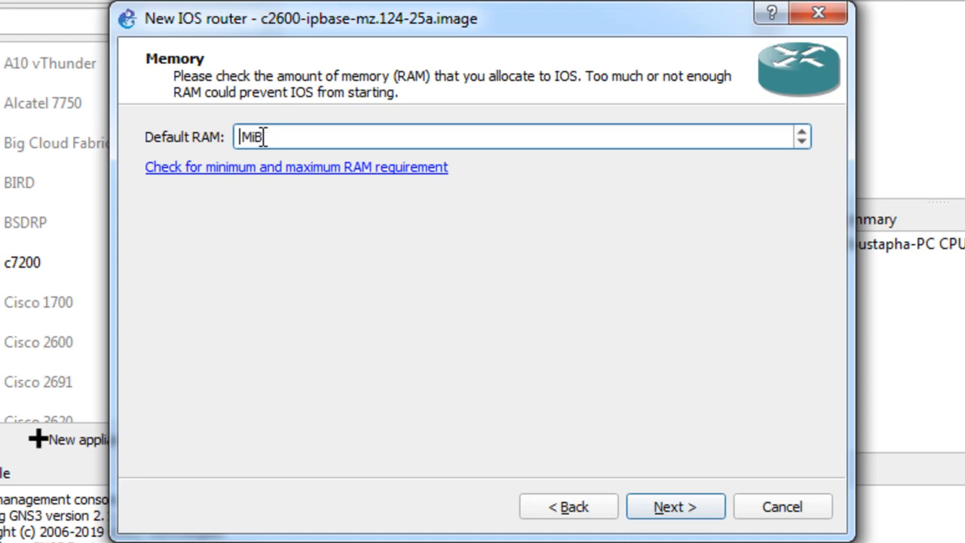
pyautogui.write('64')
pyautogui.click(660, 510)
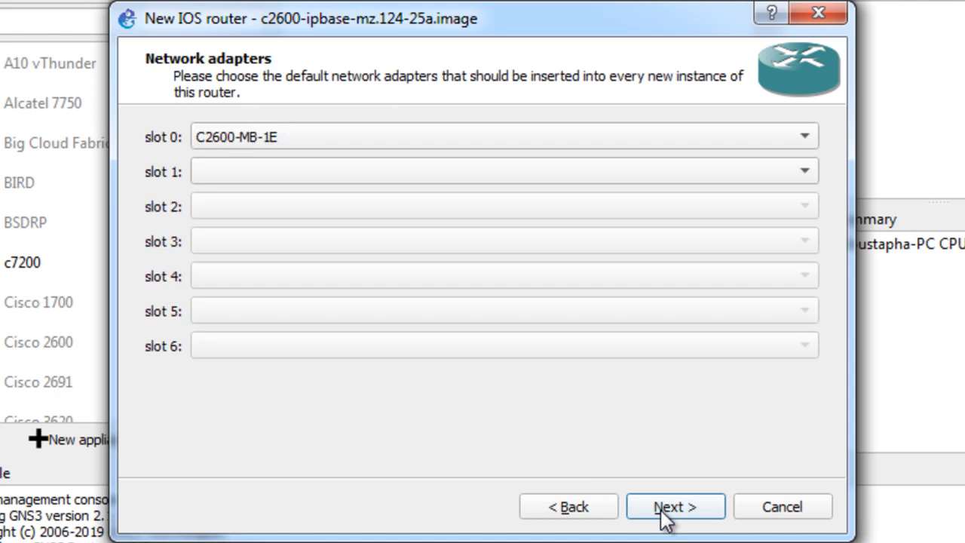
# Step: Finish the c2600 template with the default network adapters, no WIC modules and no Idle-PC value, and confirm the preferences
pyautogui.click(661, 509)
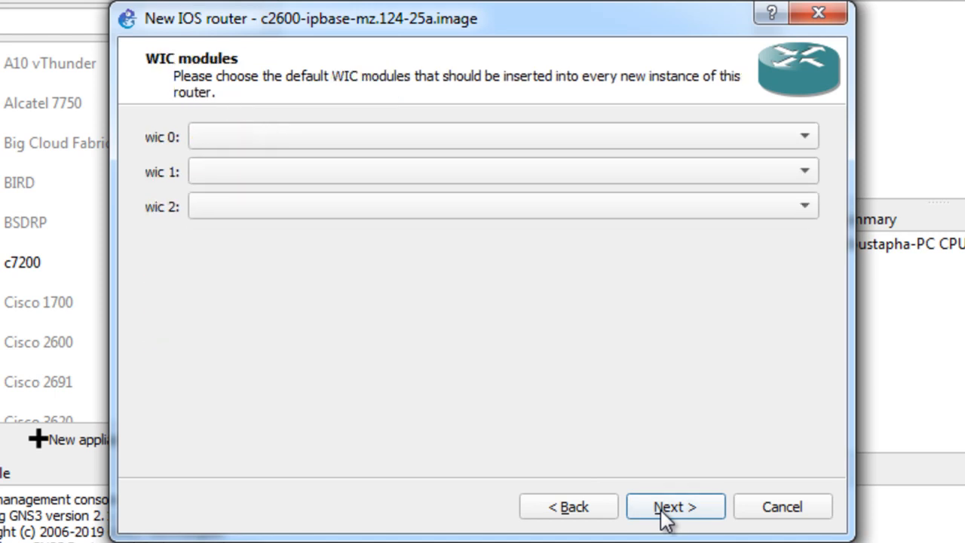
pyautogui.click(661, 510)
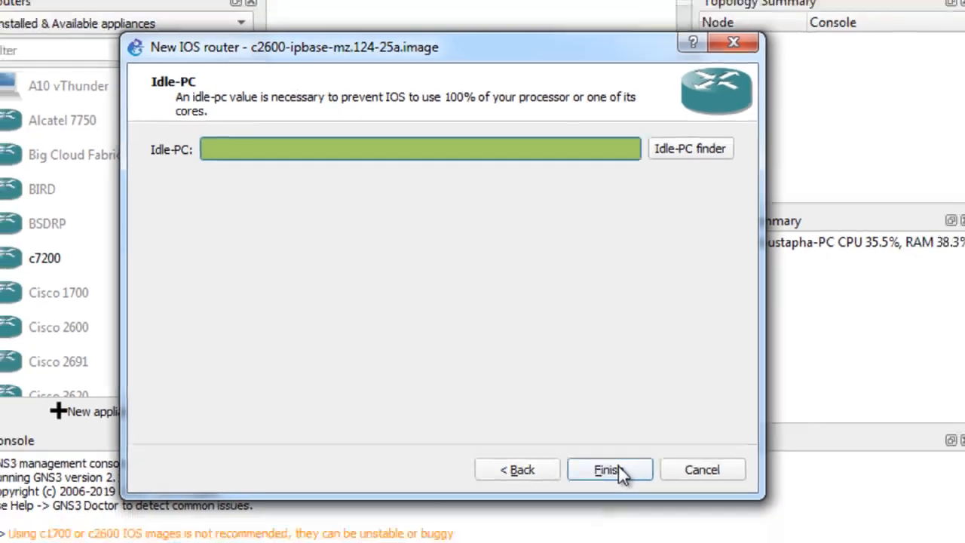
pyautogui.click(675, 507)
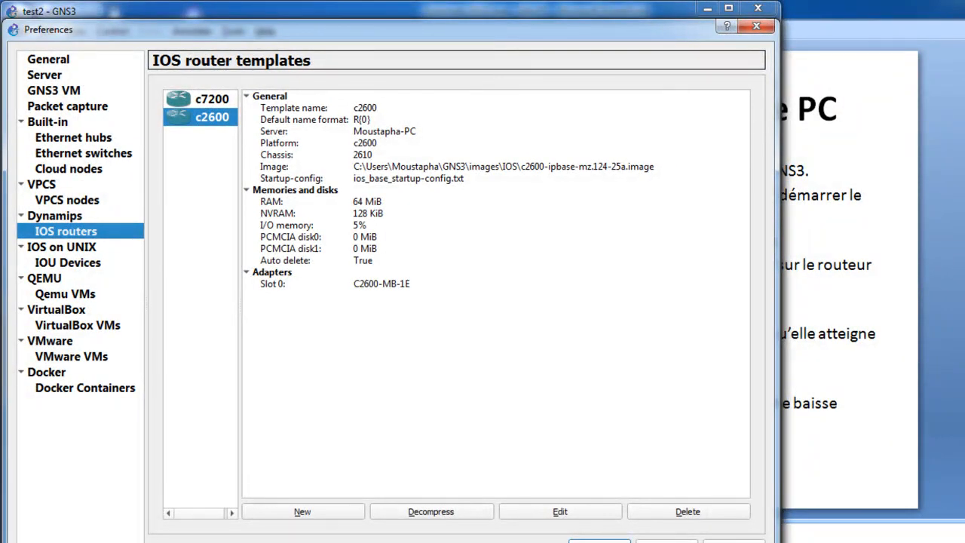
pyautogui.click(600, 541)
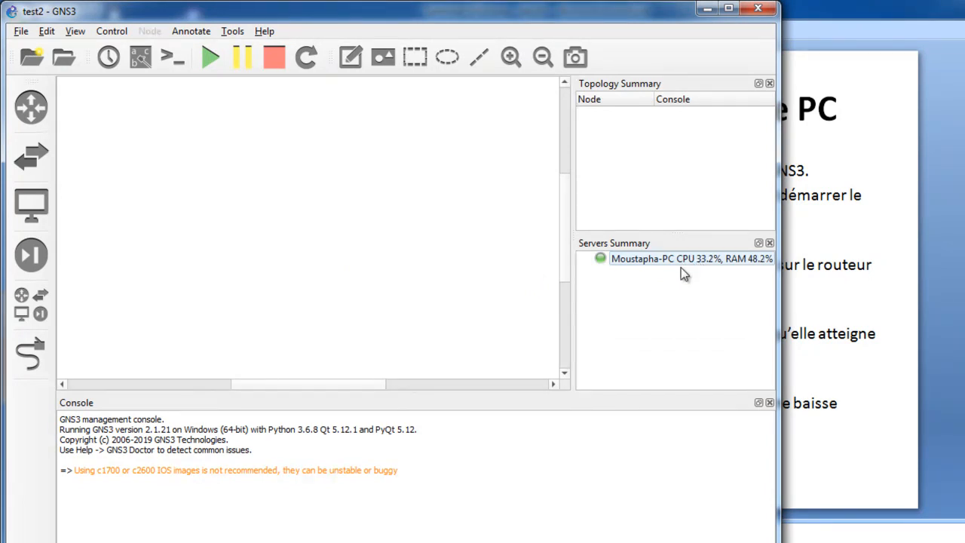
# Step: Place one c2600 router in the workspace, close the device list, and start the router
pyautogui.click(37, 113)
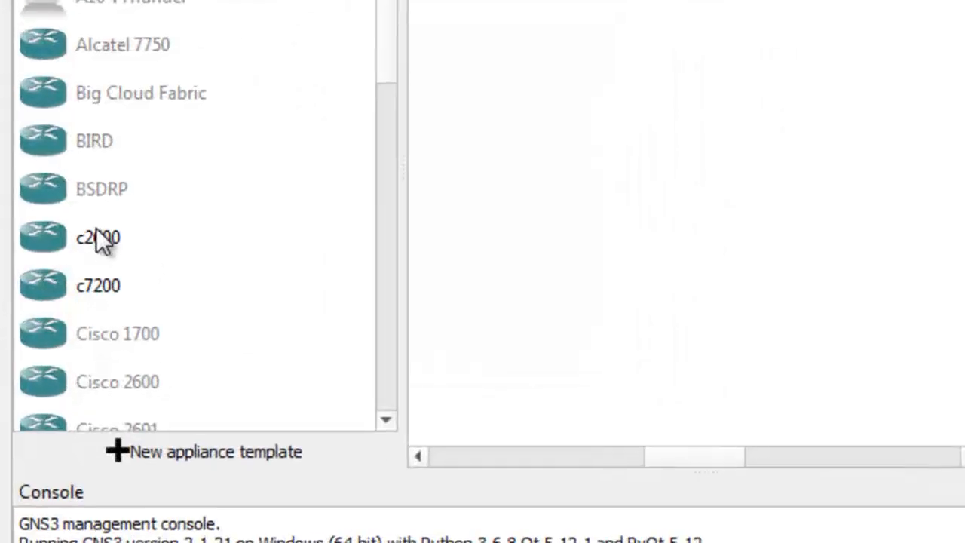
pyautogui.moveTo(98, 236); pyautogui.dragTo(674, 114)
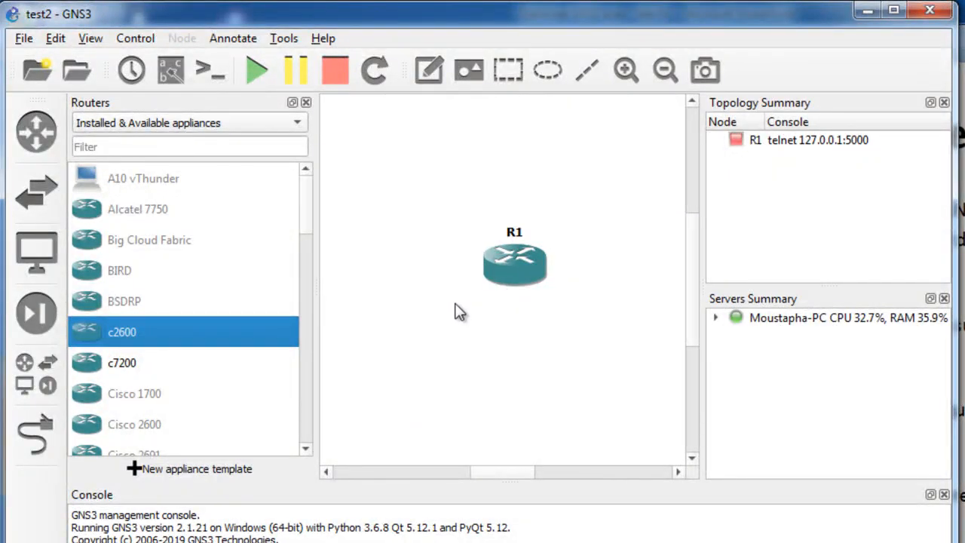
pyautogui.click(306, 102)
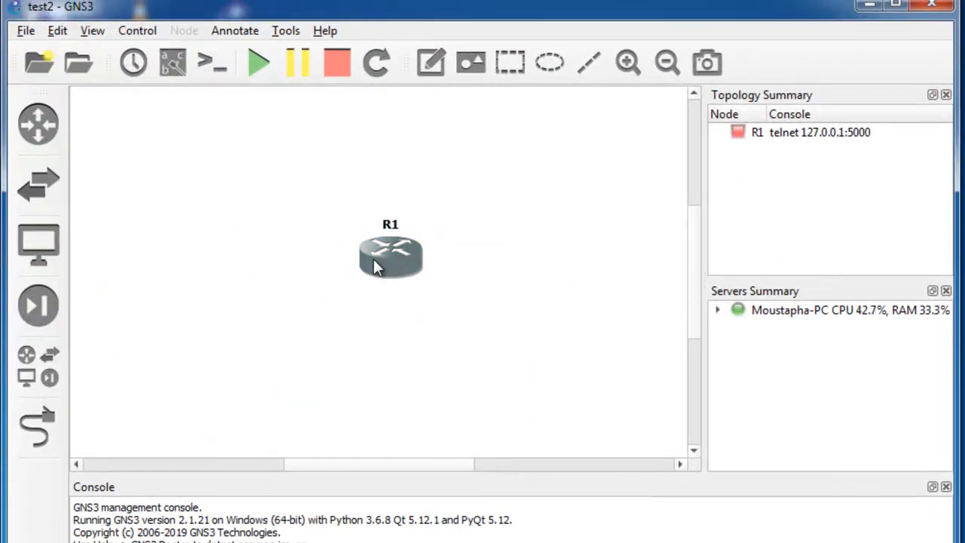
pyautogui.rightClick(385, 257)
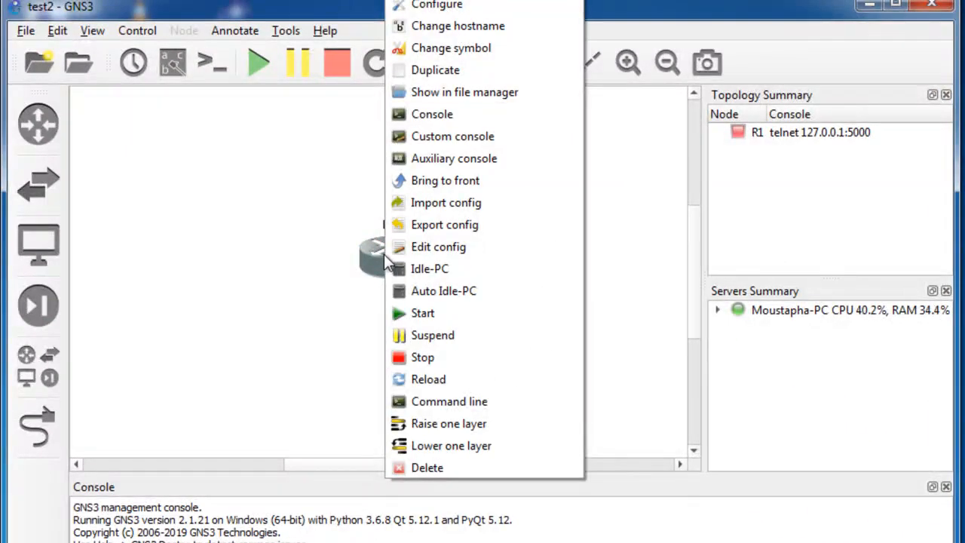
pyautogui.click(419, 321)
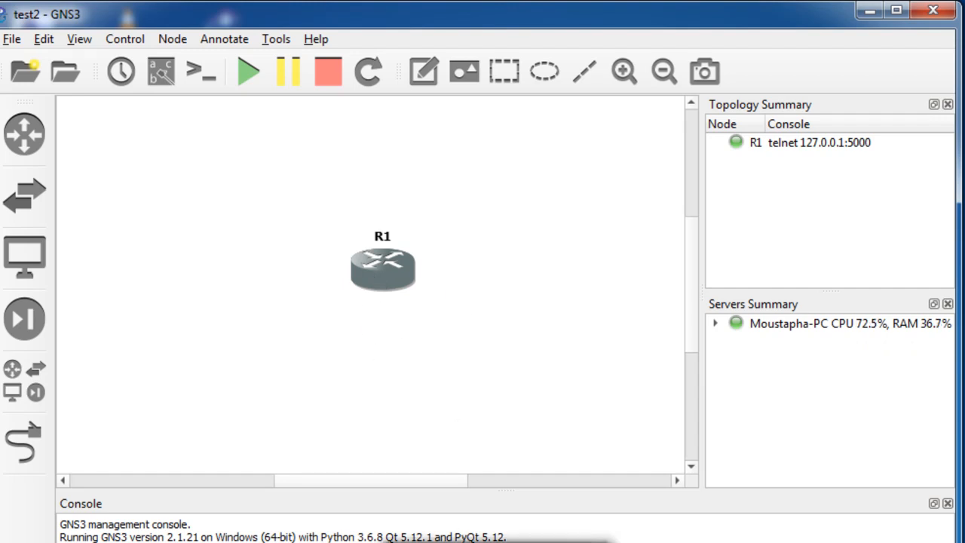
# Step: Compute Idle-PC values for router R1 and apply 0x80629468, the one marked with an asterisk
pyautogui.rightClick(405, 274)
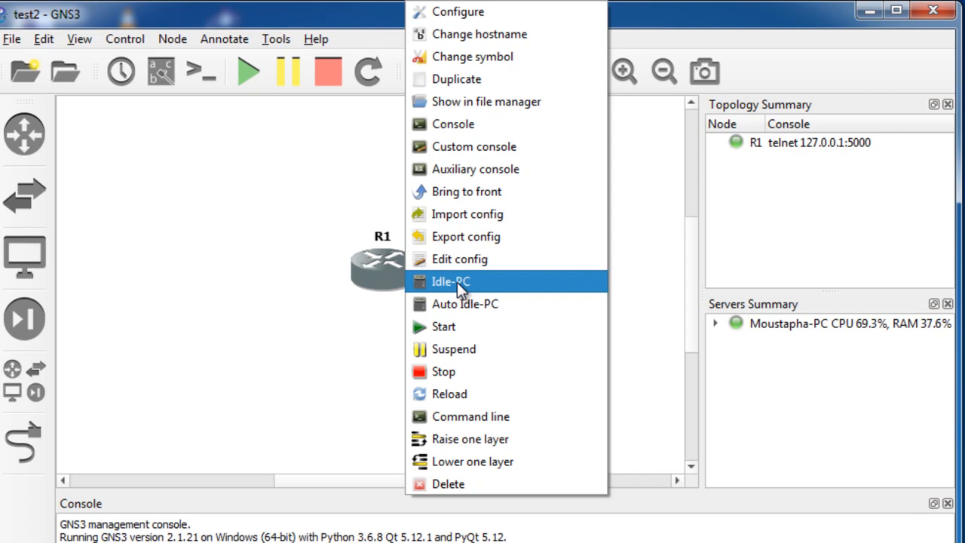
pyautogui.click(457, 283)
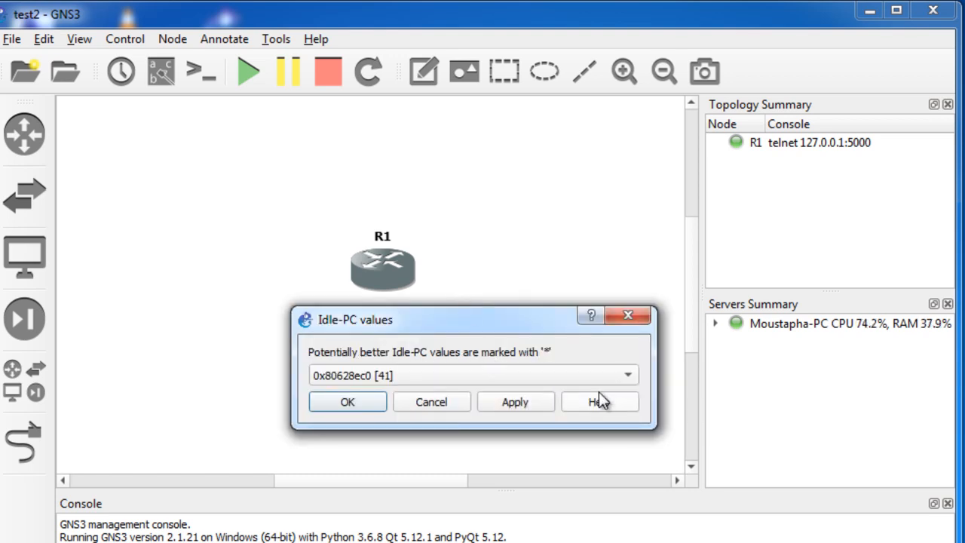
pyautogui.click(623, 375)
pyautogui.click(621, 380)
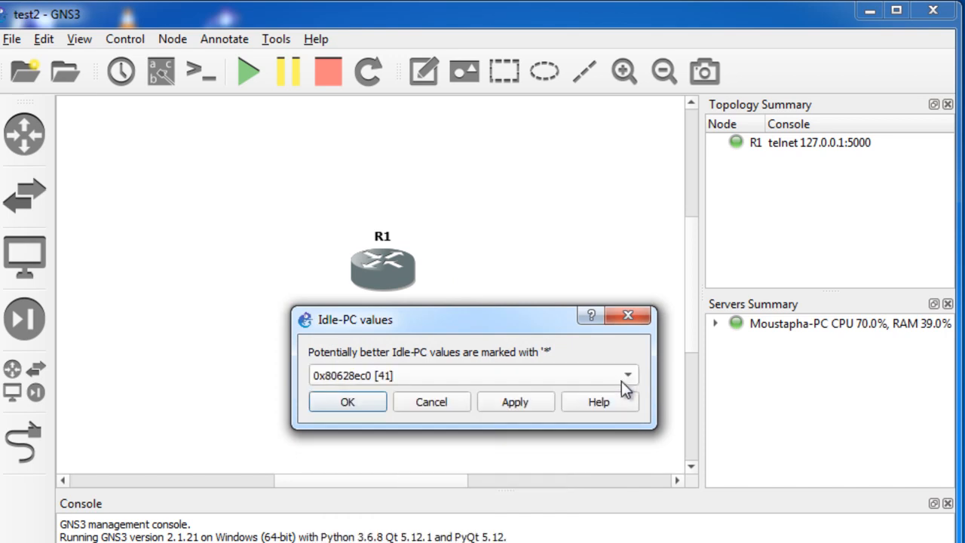
pyautogui.click(621, 380)
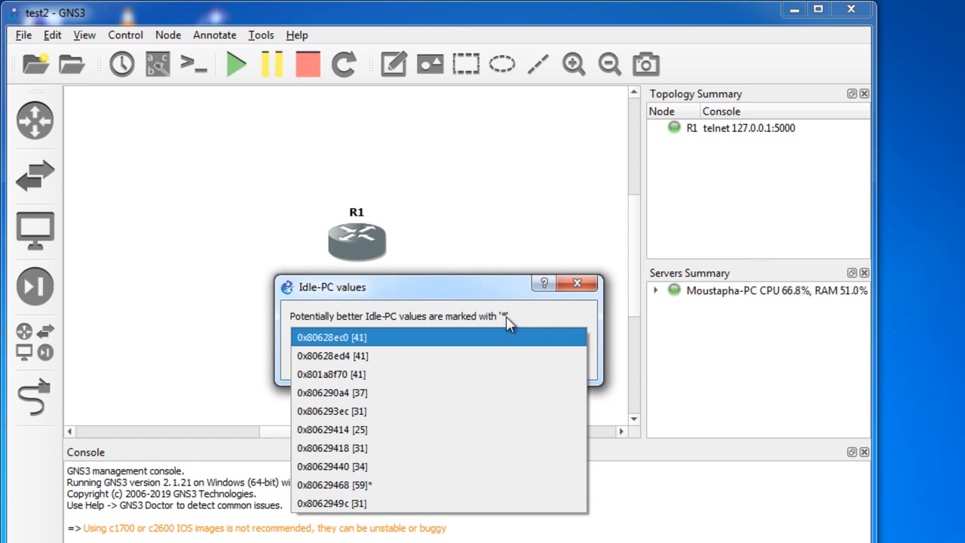
pyautogui.click(366, 489)
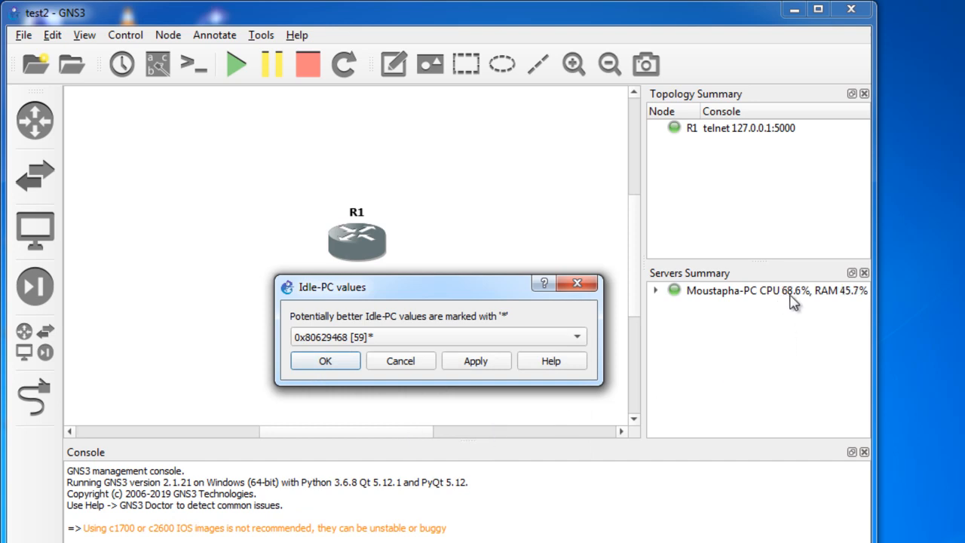
pyautogui.click(319, 367)
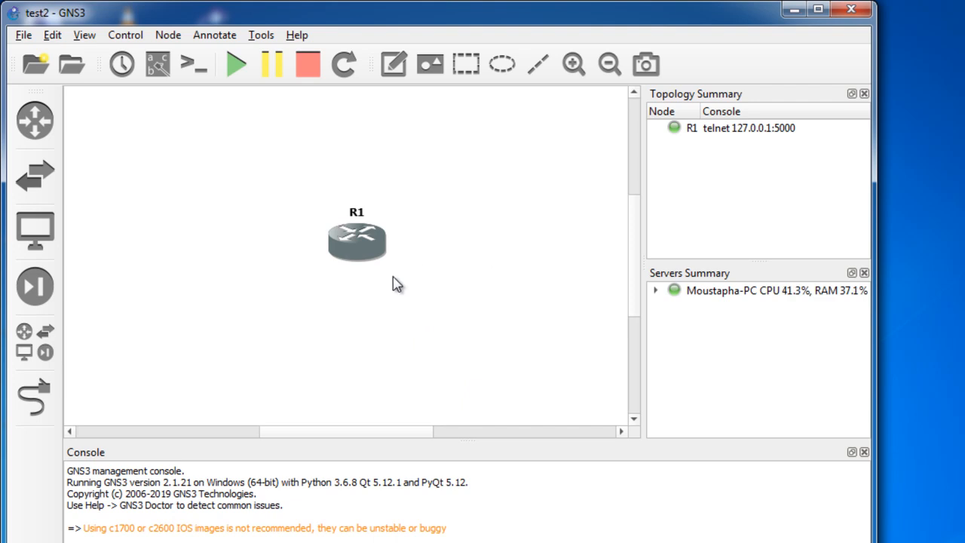
# Step: Run Auto Idle-PC on router R1 to find and apply a value automatically, and accept the result
pyautogui.rightClick(376, 251)
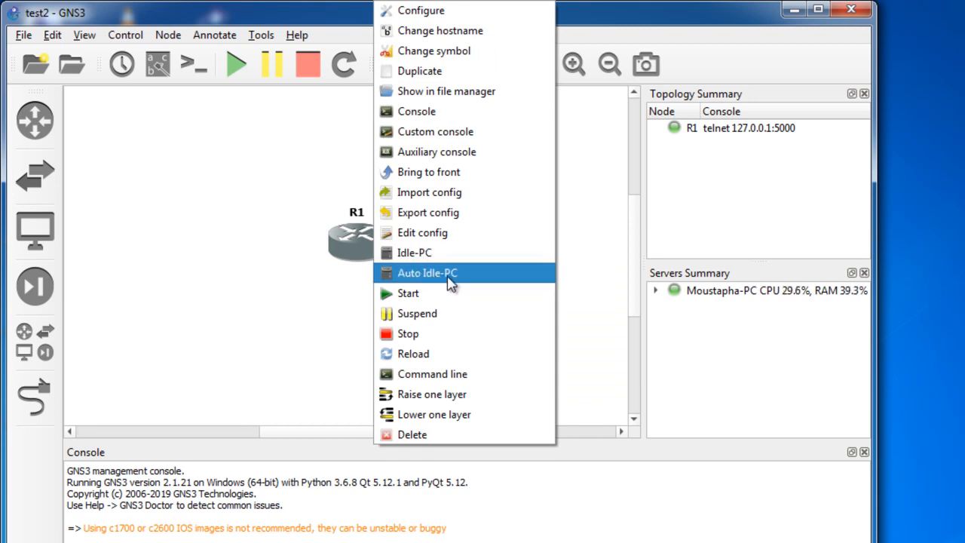
pyautogui.click(448, 276)
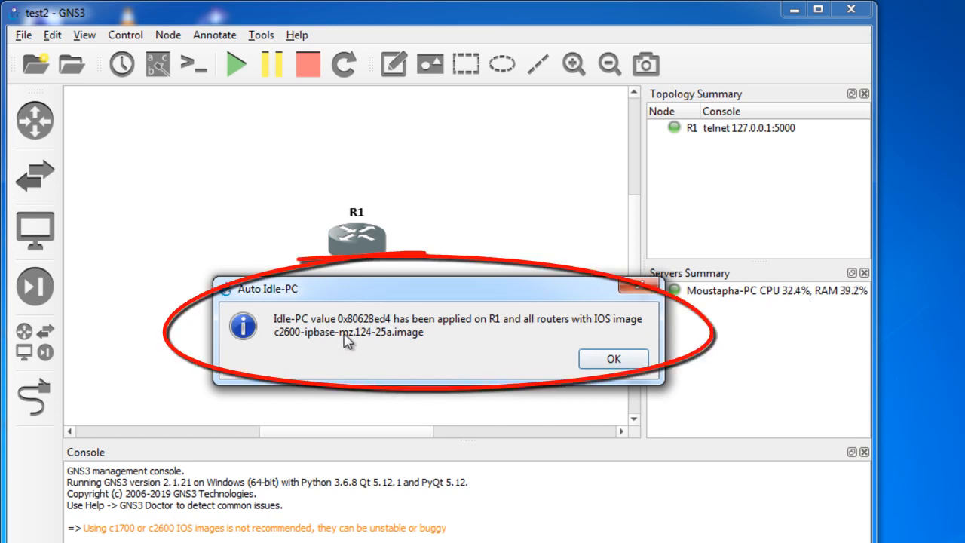
pyautogui.click(629, 364)
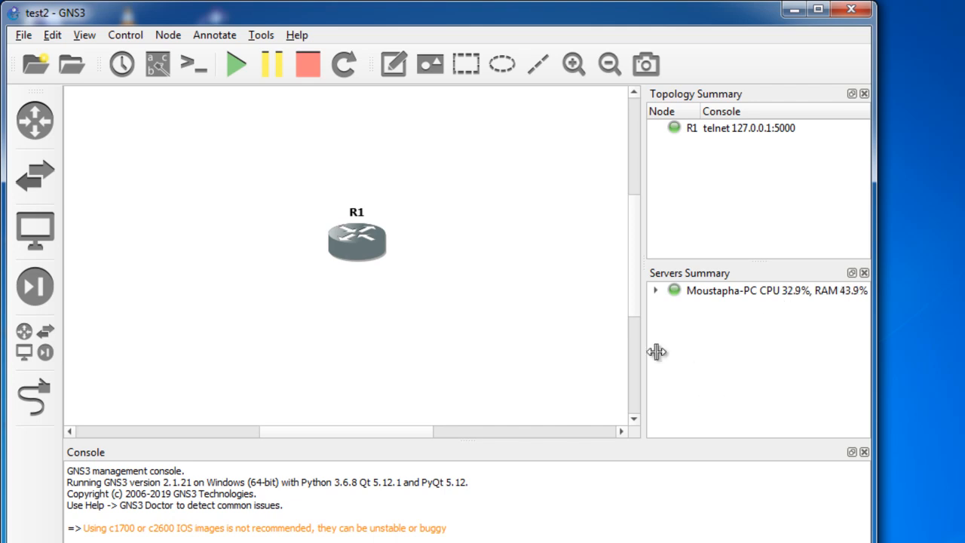
# Step: Open R1's console, narrow its window, and move it clear of the servers summary
pyautogui.doubleClick(356, 241)
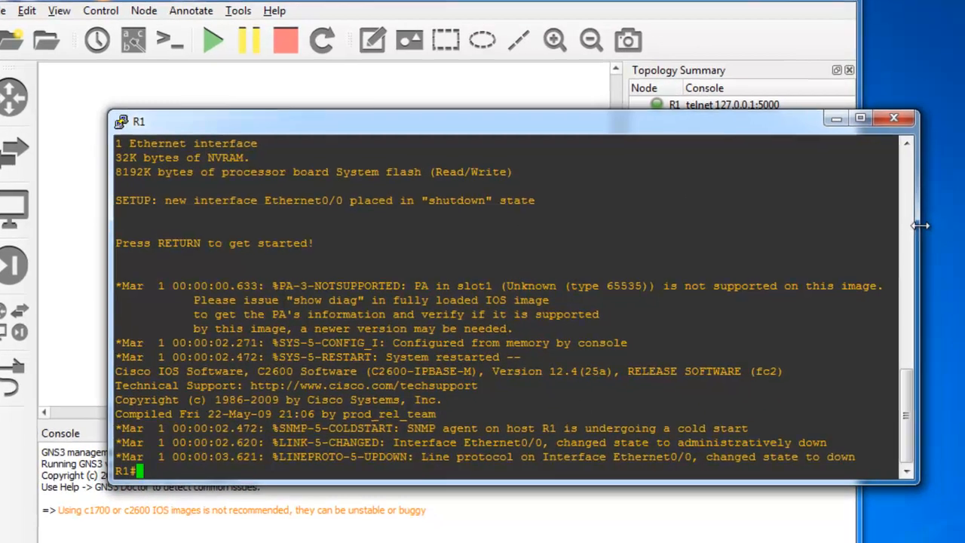
pyautogui.moveTo(933, 246); pyautogui.dragTo(927, 246)
pyautogui.moveTo(903, 209); pyautogui.dragTo(612, 209)
pyautogui.moveTo(445, 107); pyautogui.dragTo(373, 60)
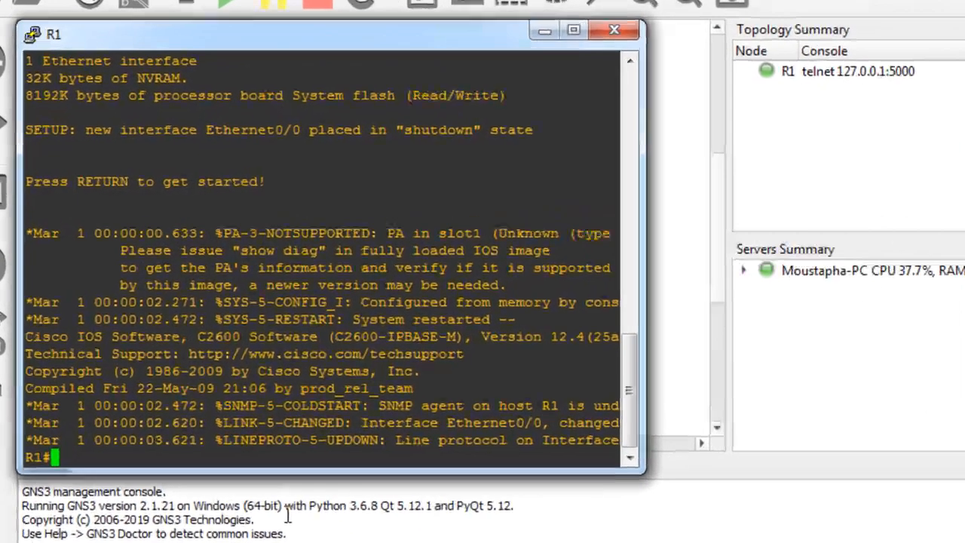
# Step: Enter global configuration mode on R1 with conf t, and minimize the console to return to the workspace
pyautogui.write('co')
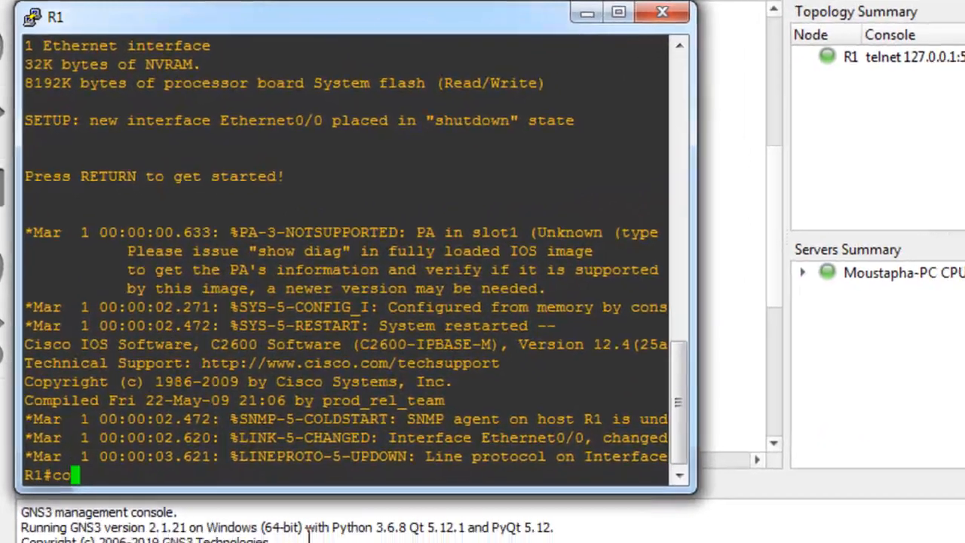
pyautogui.write('nf t')
pyautogui.press('Return')
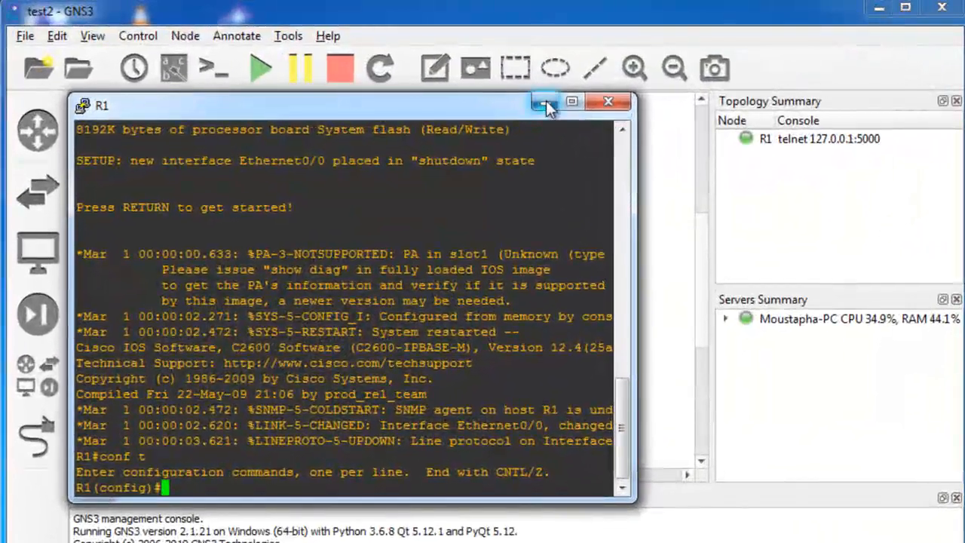
pyautogui.click(437, 83)
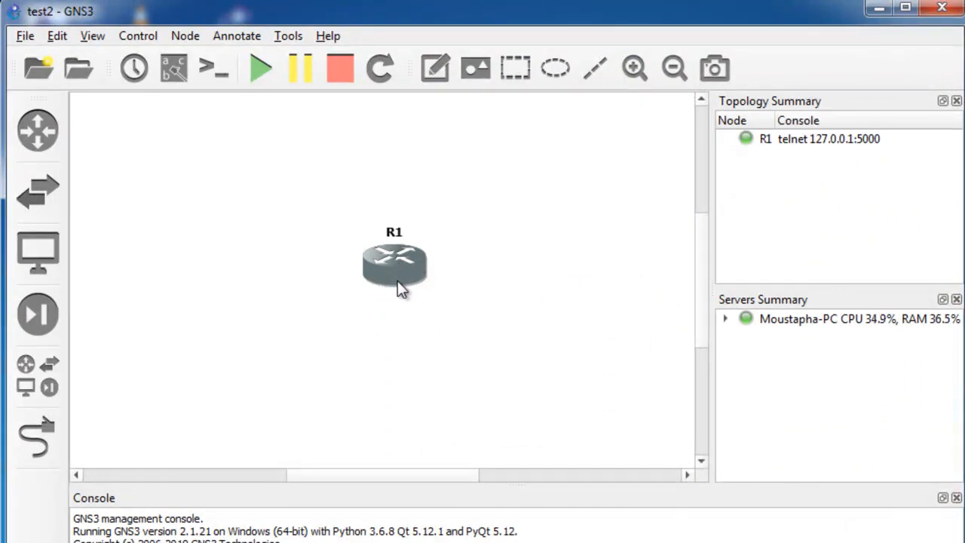
pyautogui.moveTo(398, 280)
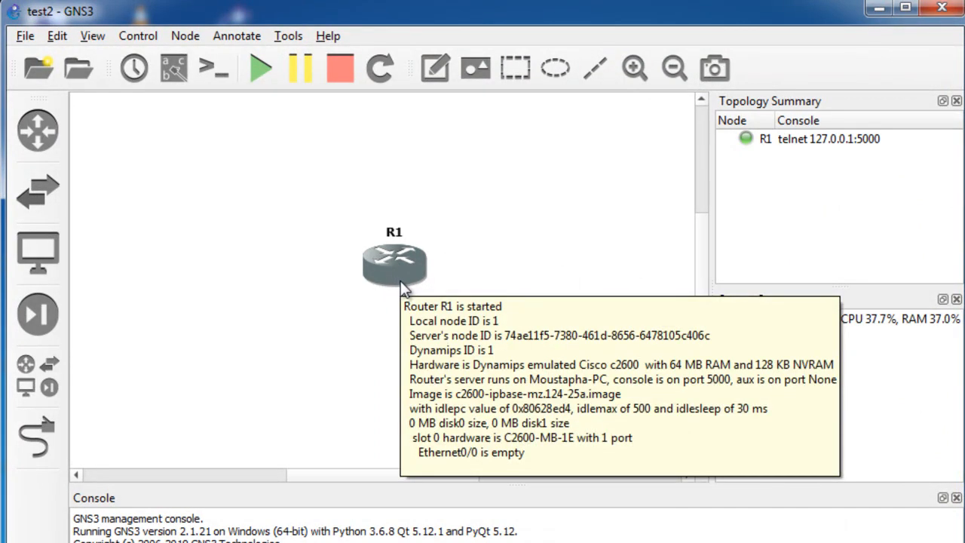